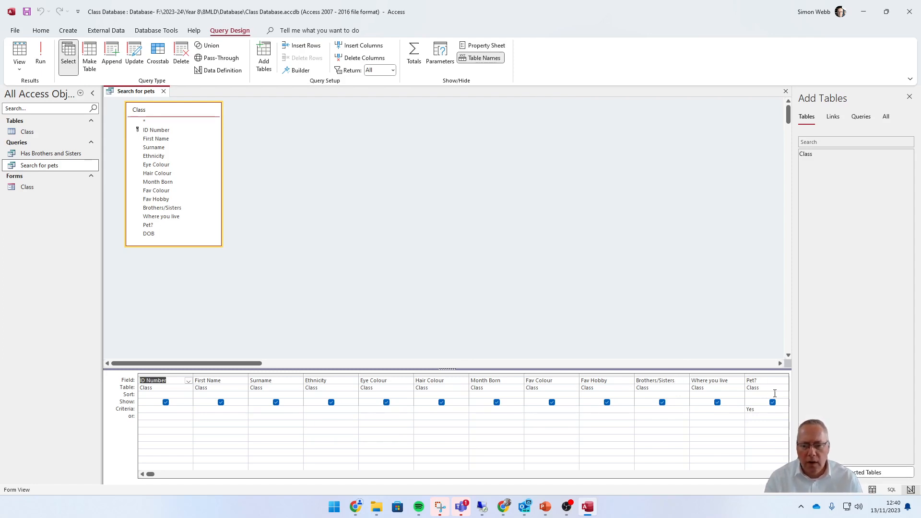
- Check the Pet? criterion in the Search for pets query design and close the query
click(760, 410)
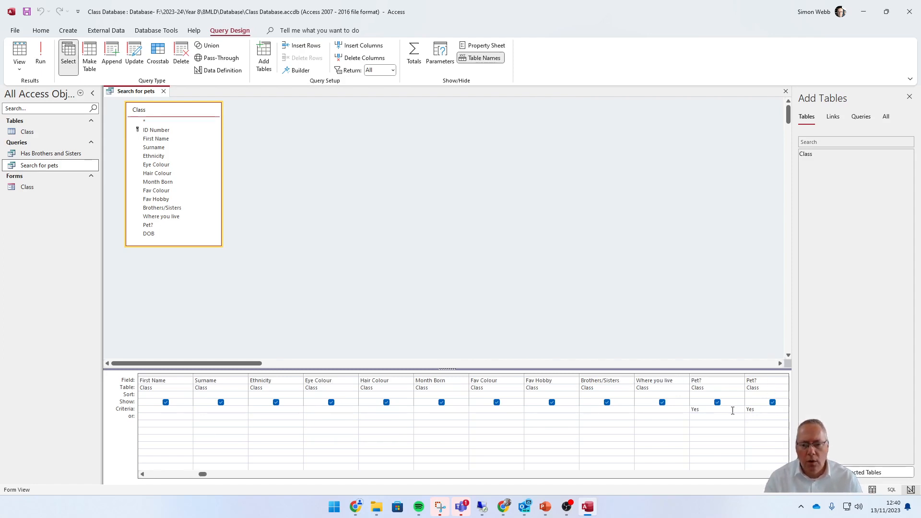
double_click(698, 409)
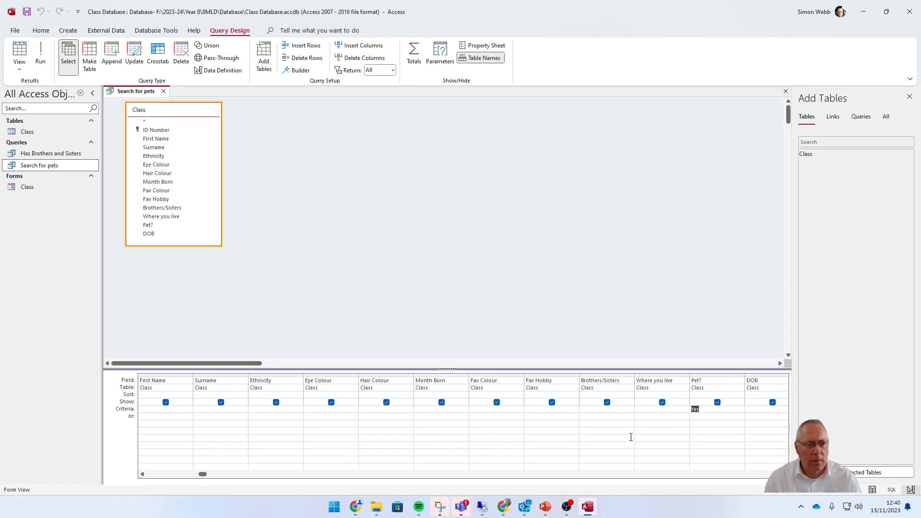
click(164, 92)
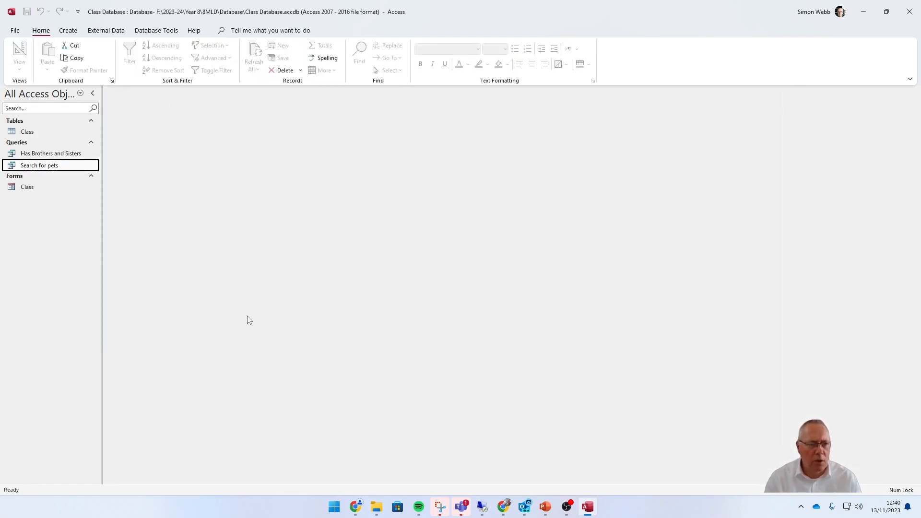
- Start a new query in design view and add the Class table to it
click(68, 30)
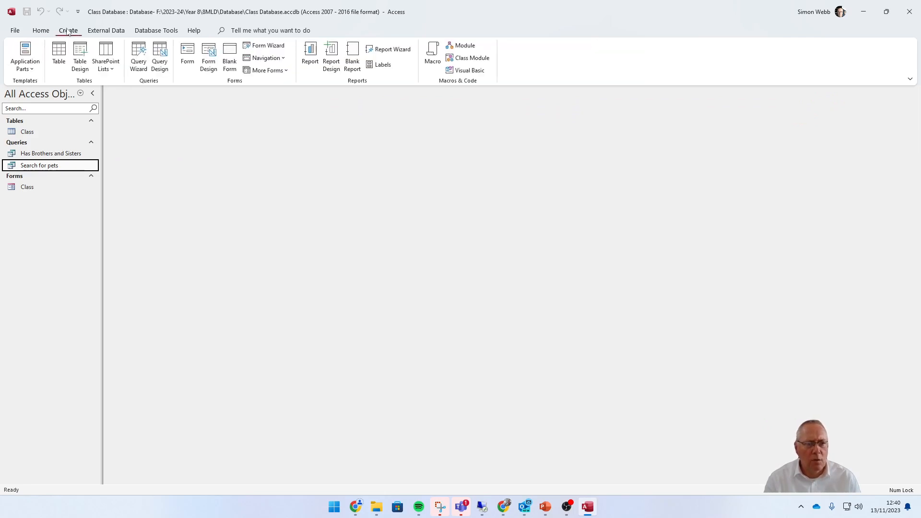
click(160, 61)
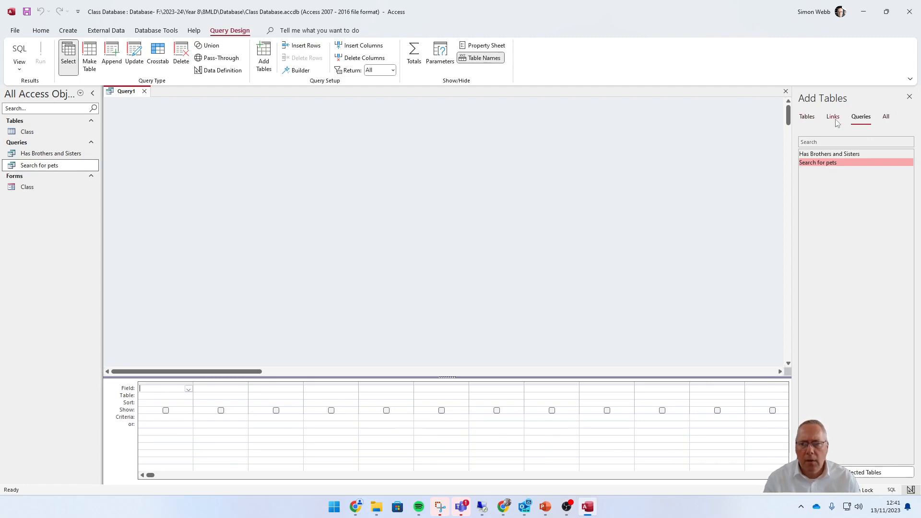
click(807, 119)
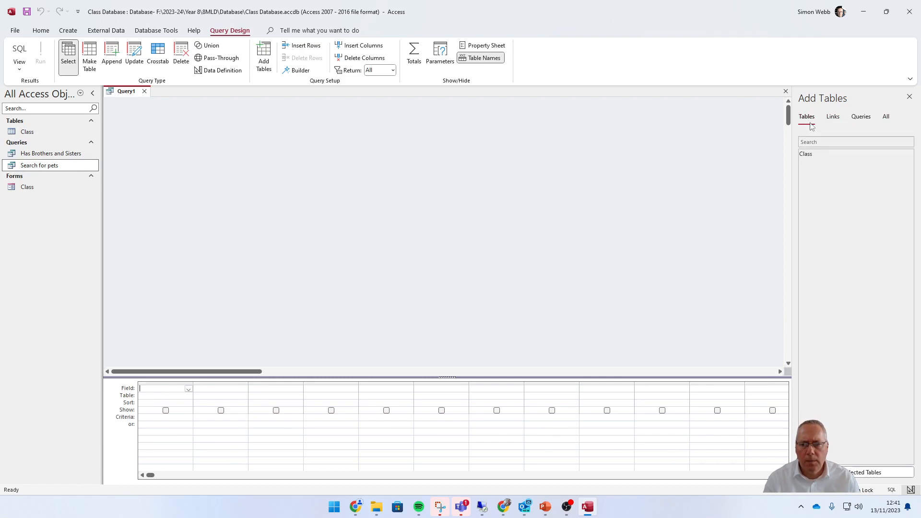
double_click(812, 158)
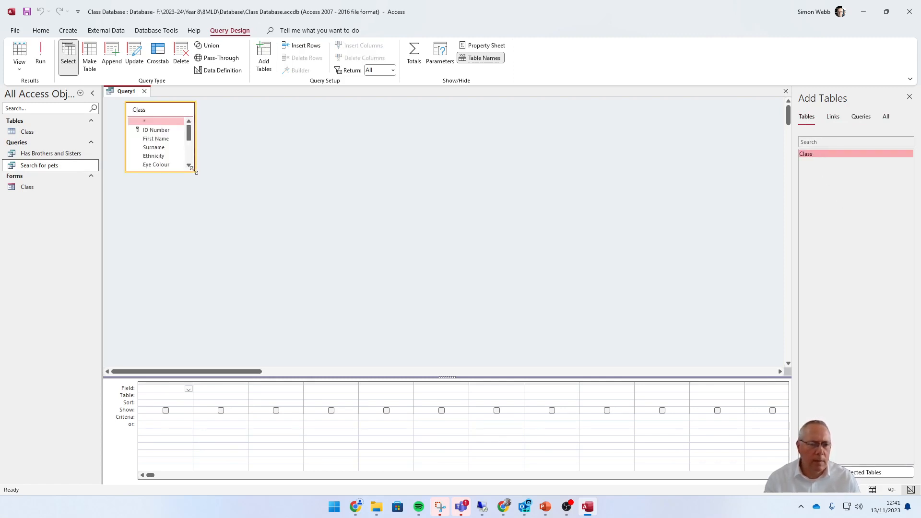
- Enlarge the Class field list to show every field and add all of its fields to the query grid
drag(194, 171, 230, 247)
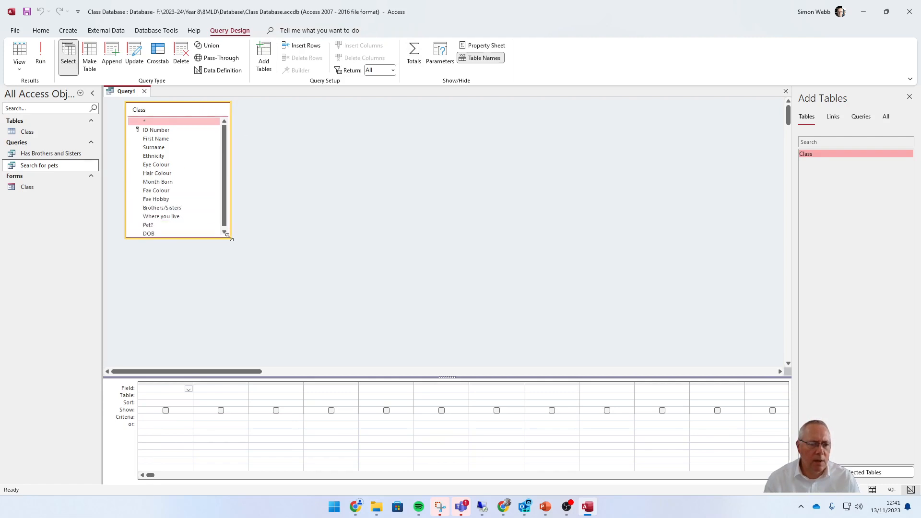
double_click(185, 112)
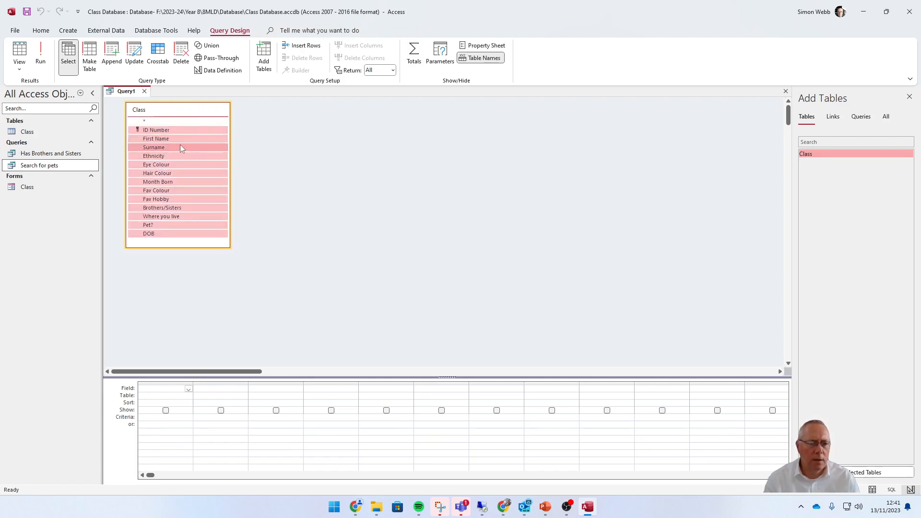
drag(180, 145, 164, 390)
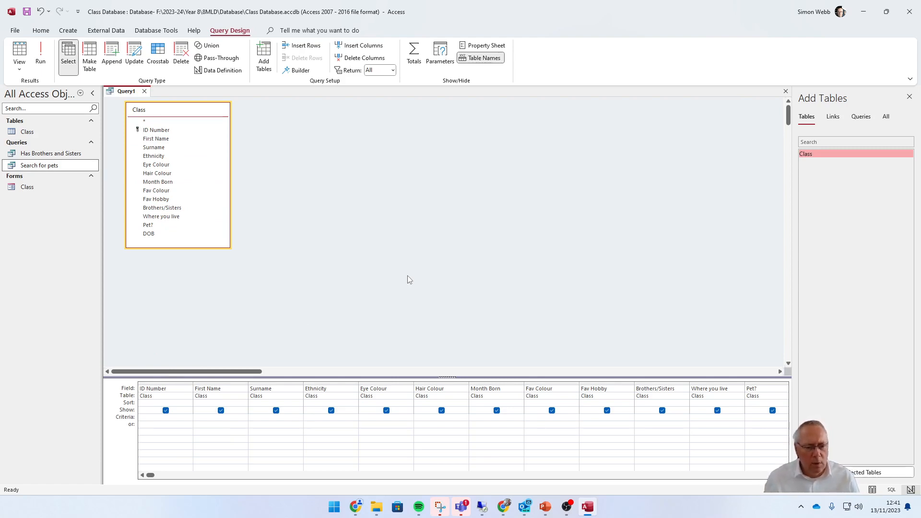
- Set the Eye Colour criterion to Blue and run the query
click(379, 382)
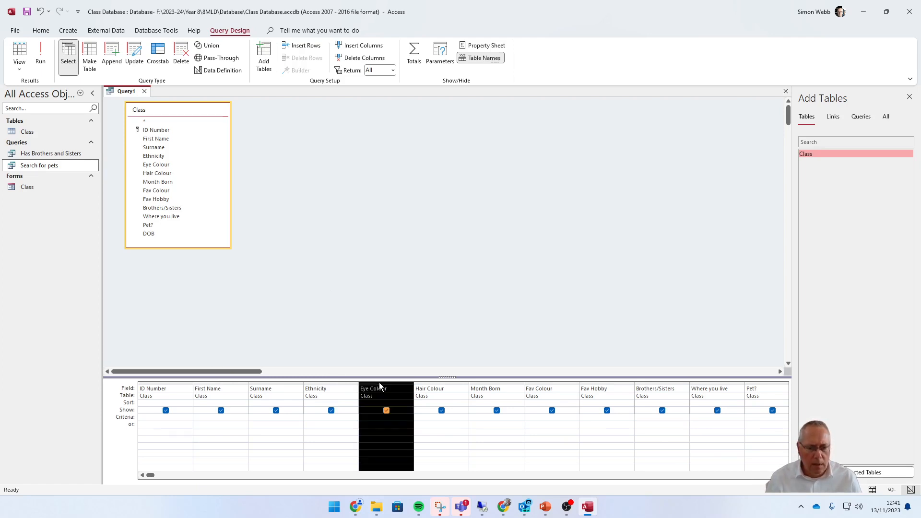
click(376, 418)
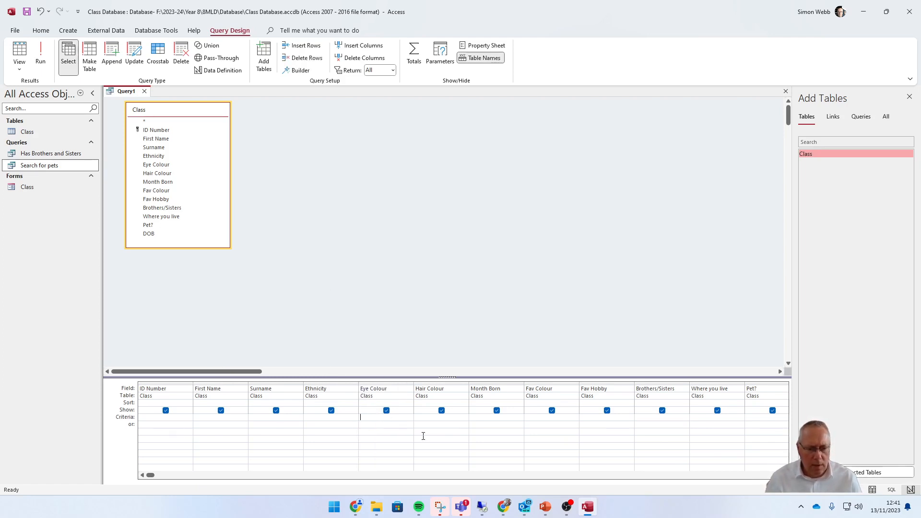
text(B)
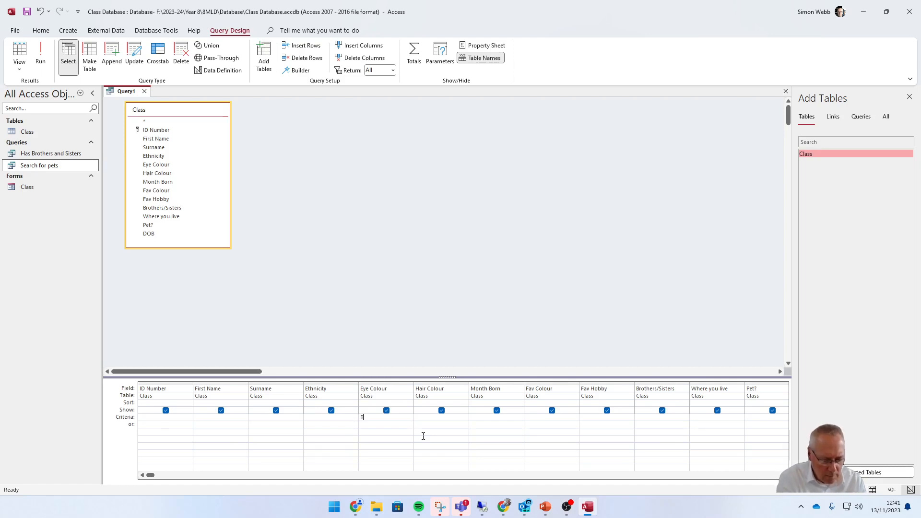
text(lue)
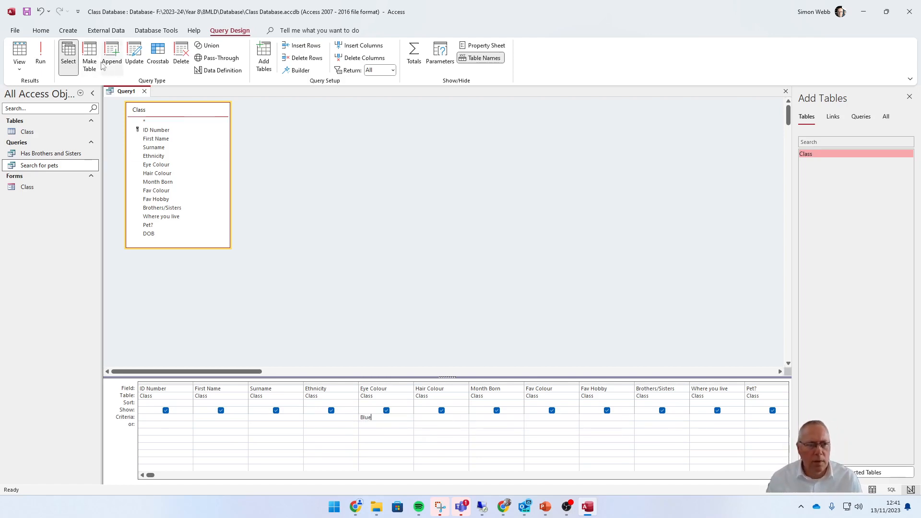
click(40, 52)
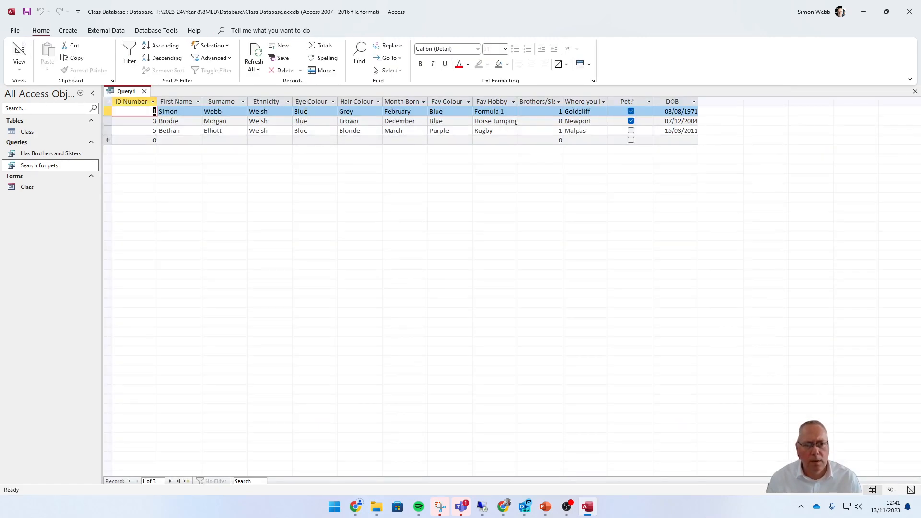
- Return to the query design, set the Brothers/Sisters criterion to 0 and run the query
click(12, 54)
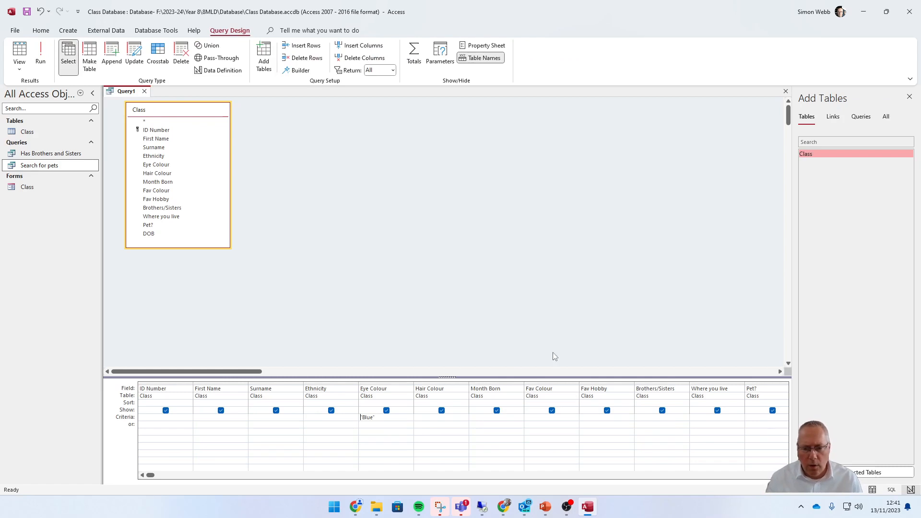
click(650, 419)
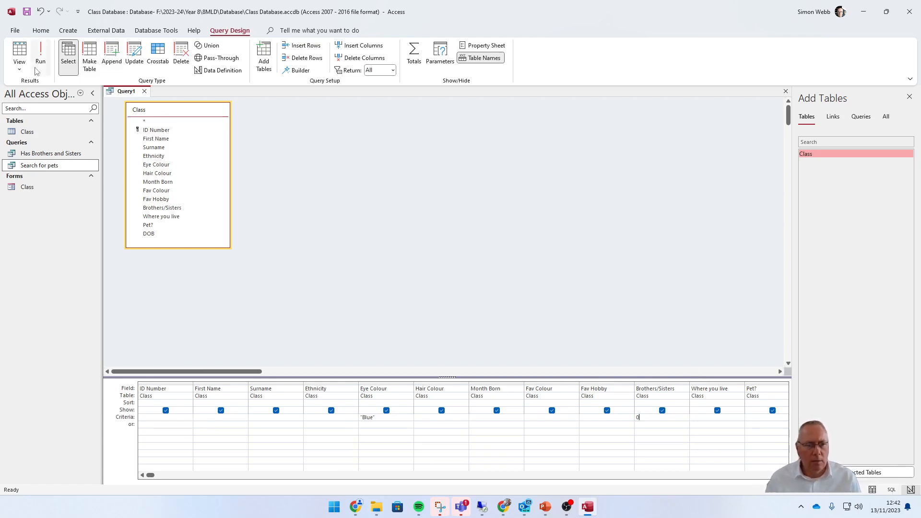
click(40, 49)
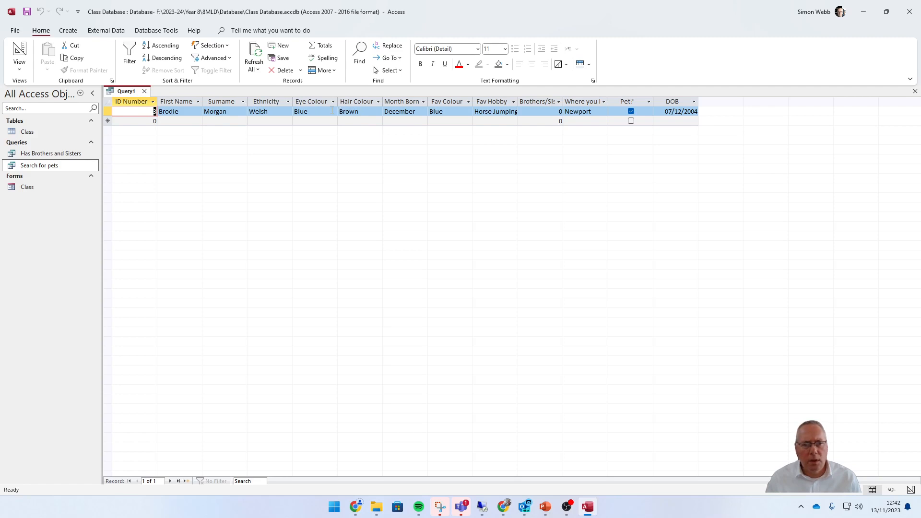
click(19, 52)
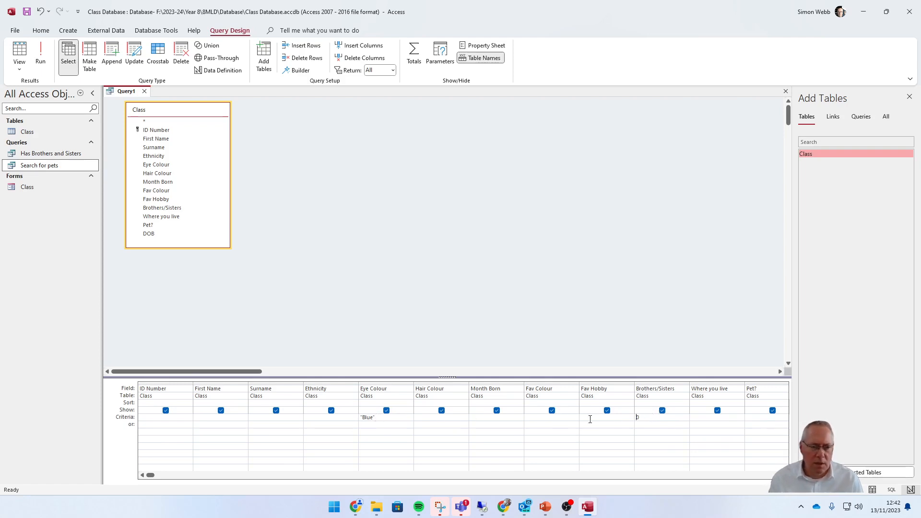
click(41, 52)
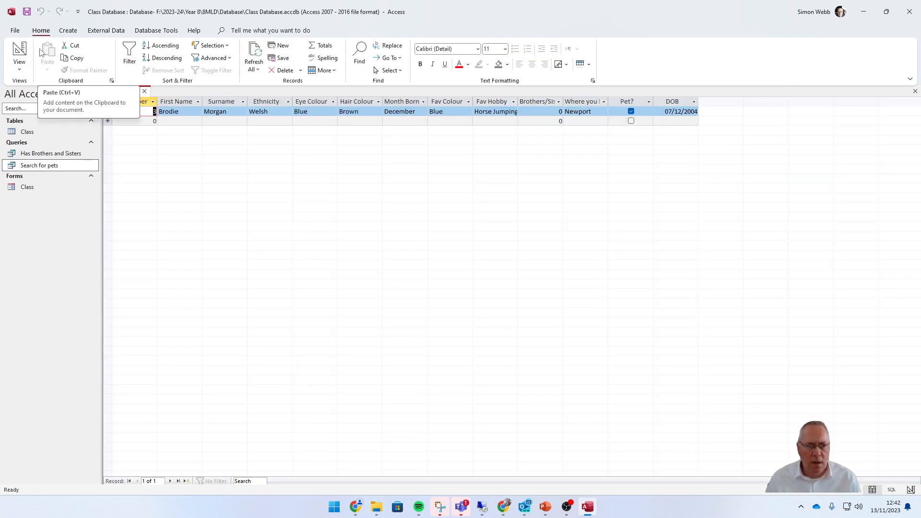
- Hide the ID Number, Month Born and Where you live fields from the query output and view the results
click(20, 53)
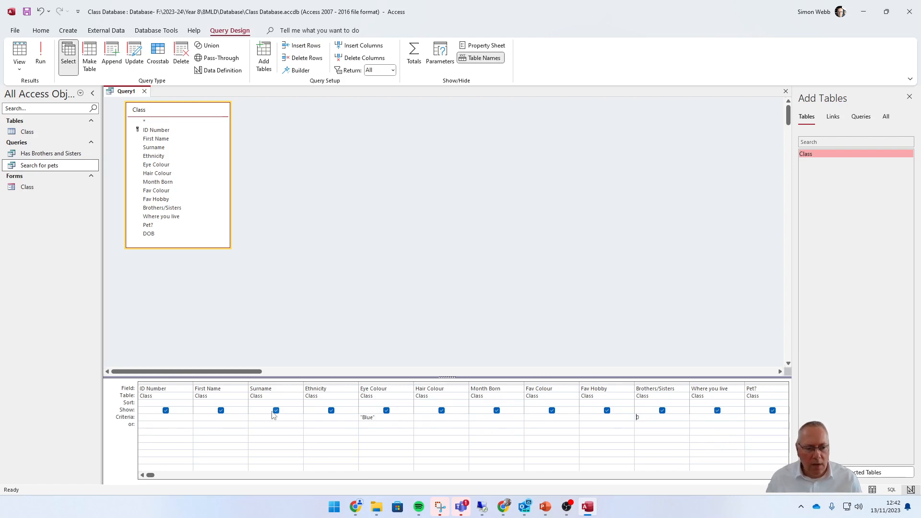
click(165, 411)
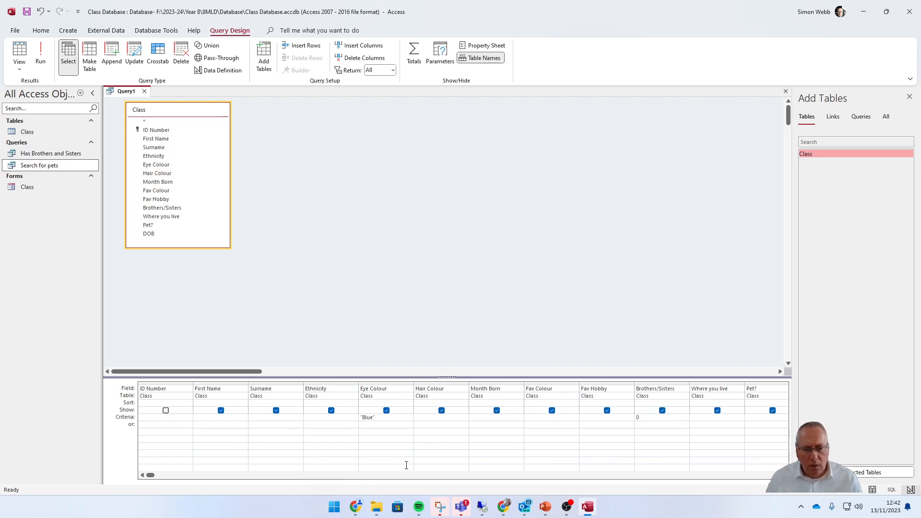
click(497, 411)
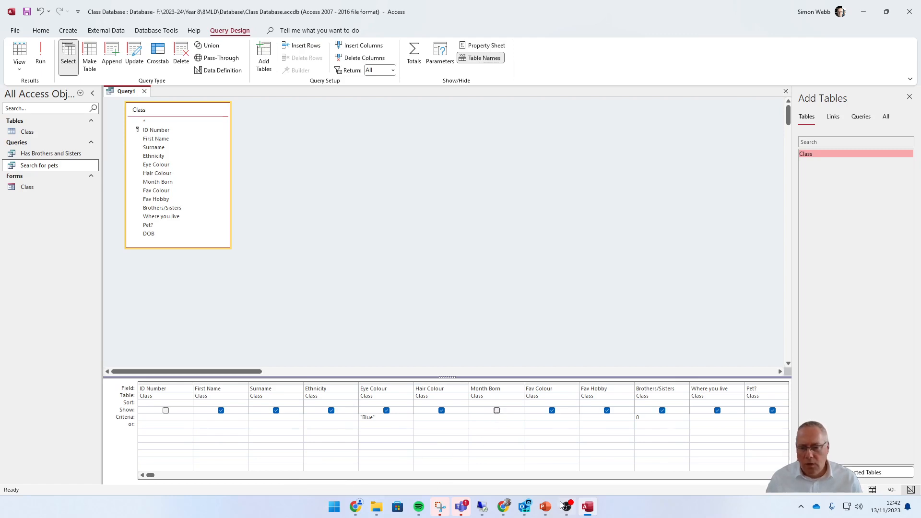
mouse_move(561, 503)
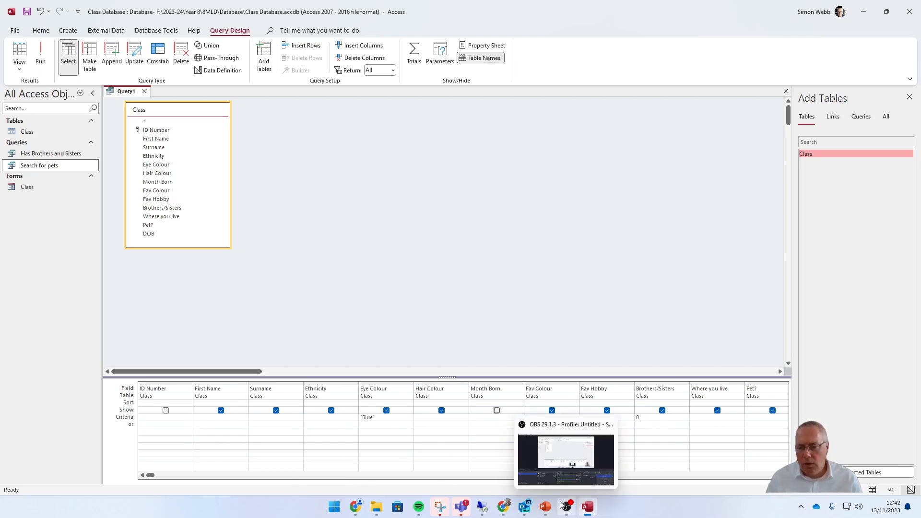
click(717, 411)
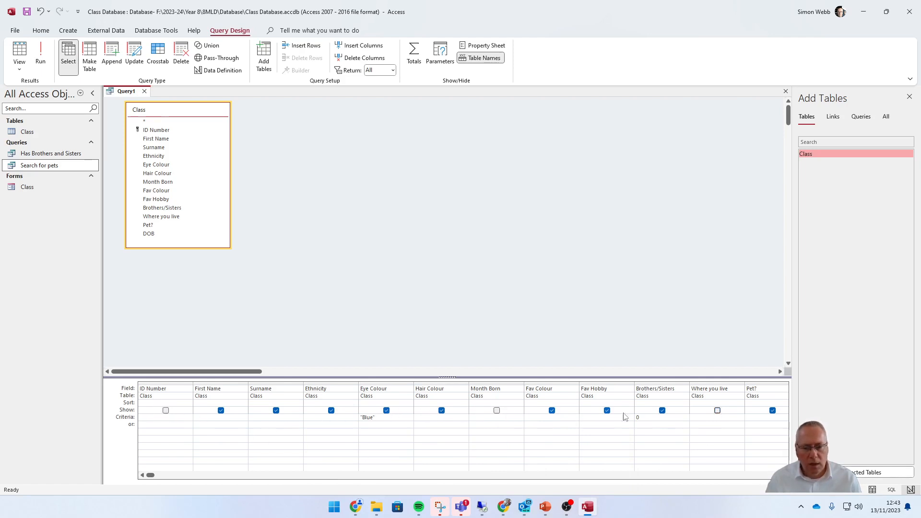
click(41, 54)
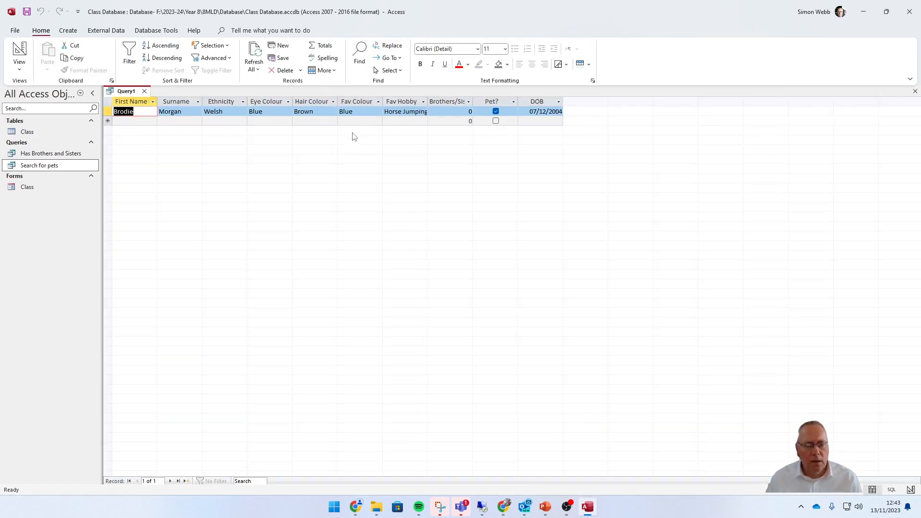
click(19, 54)
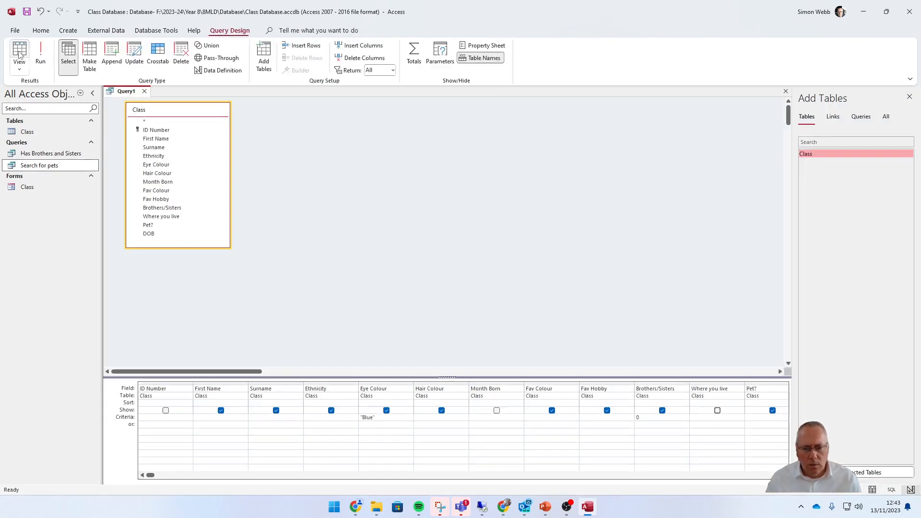
click(20, 53)
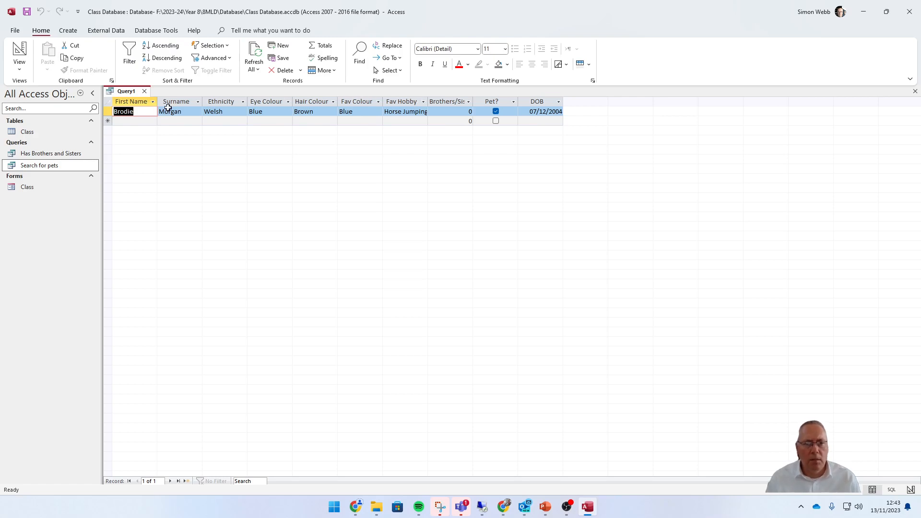
- Return to the query design and show the ID Number, Month Born and Where you live fields again
click(20, 54)
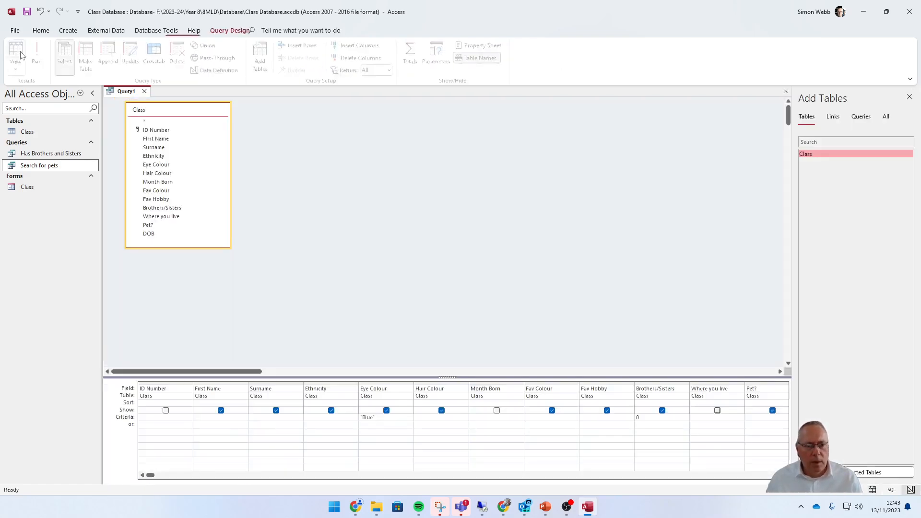
click(166, 410)
click(496, 410)
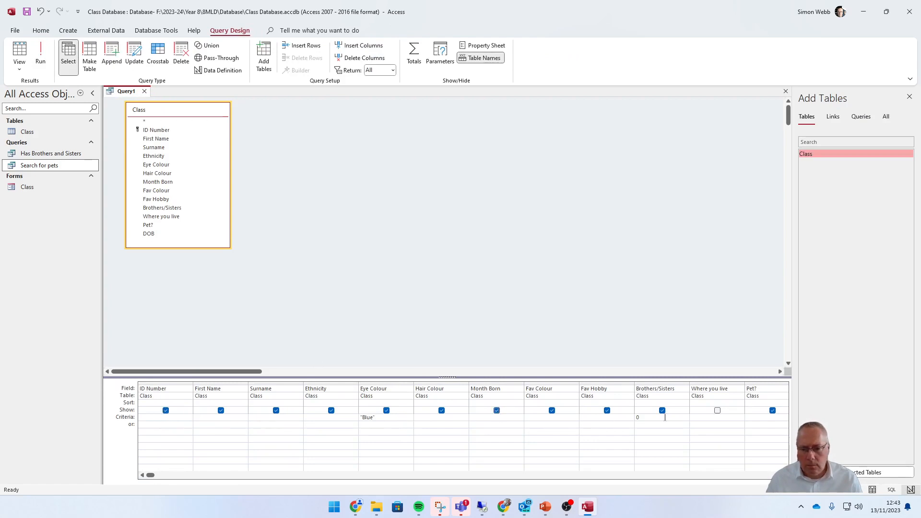
click(717, 411)
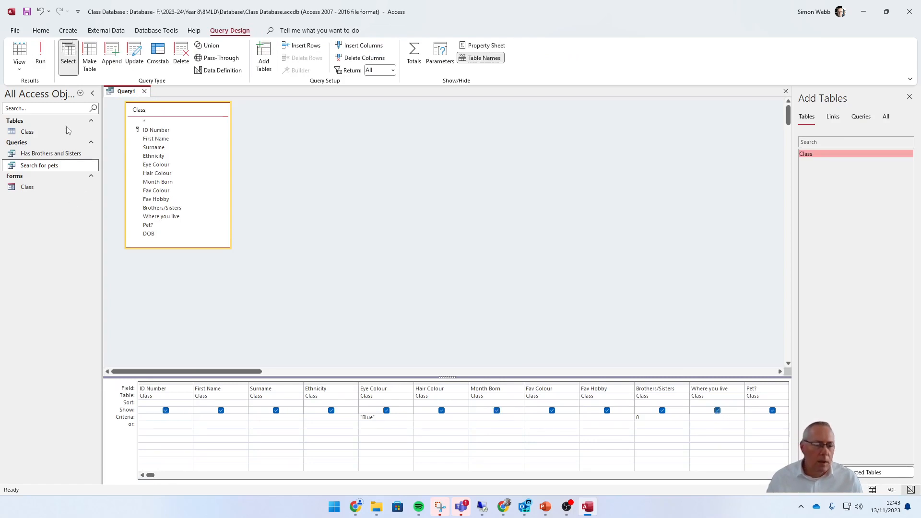
- Save the query as "Blue eyes and No borothers or sisters"
right_click(133, 91)
click(156, 97)
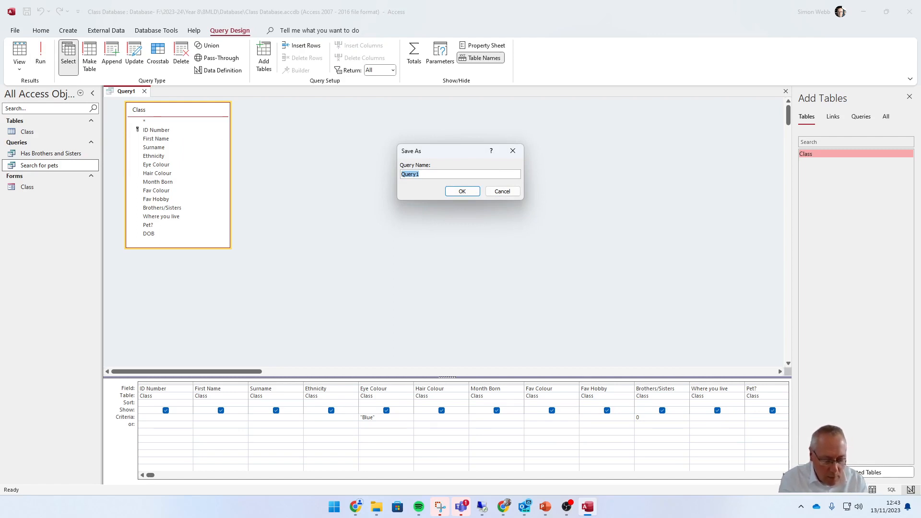
text(Blue)
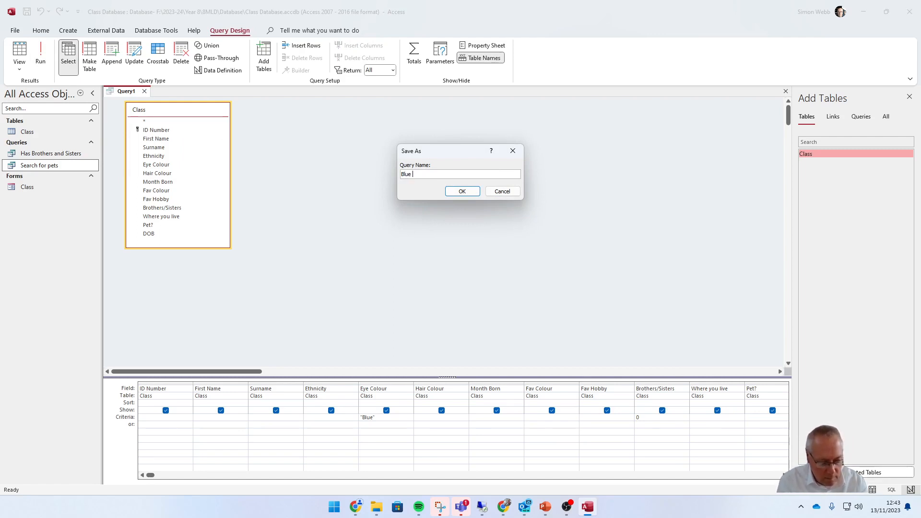
text( eyes and No)
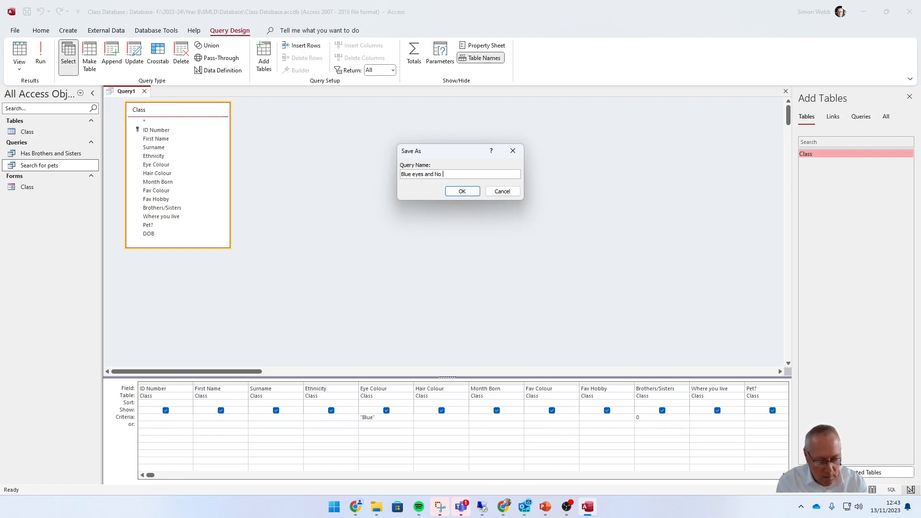
text(borothe)
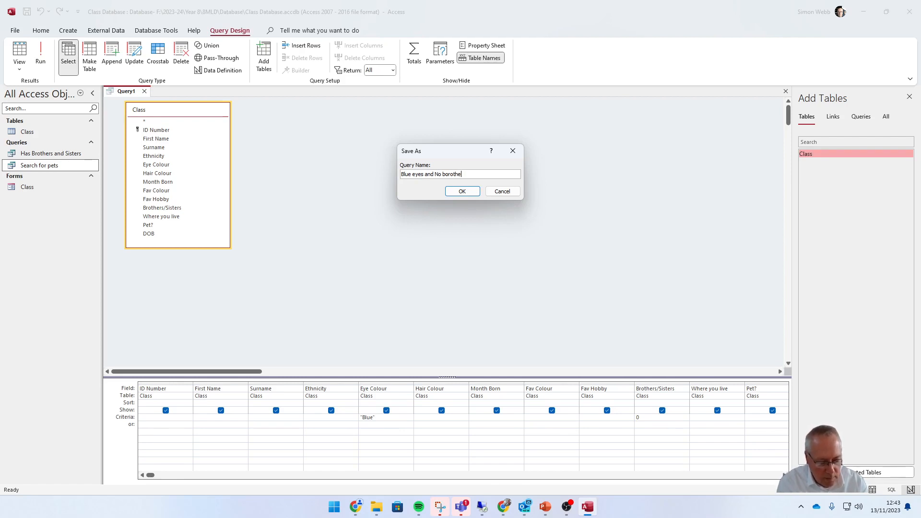
text(ters)
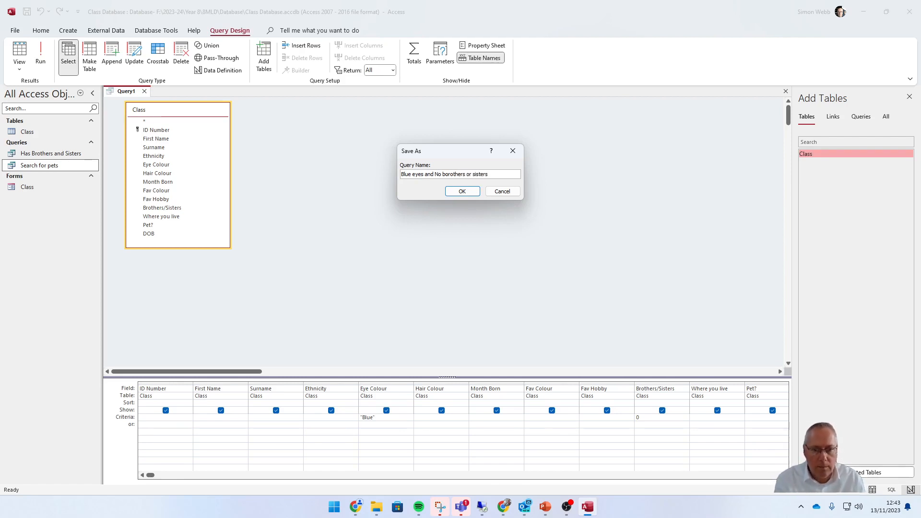
key(Return)
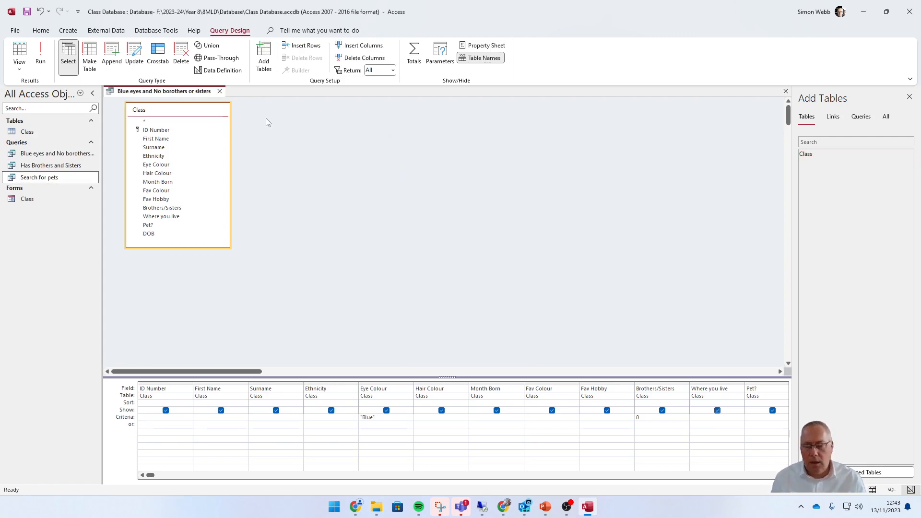